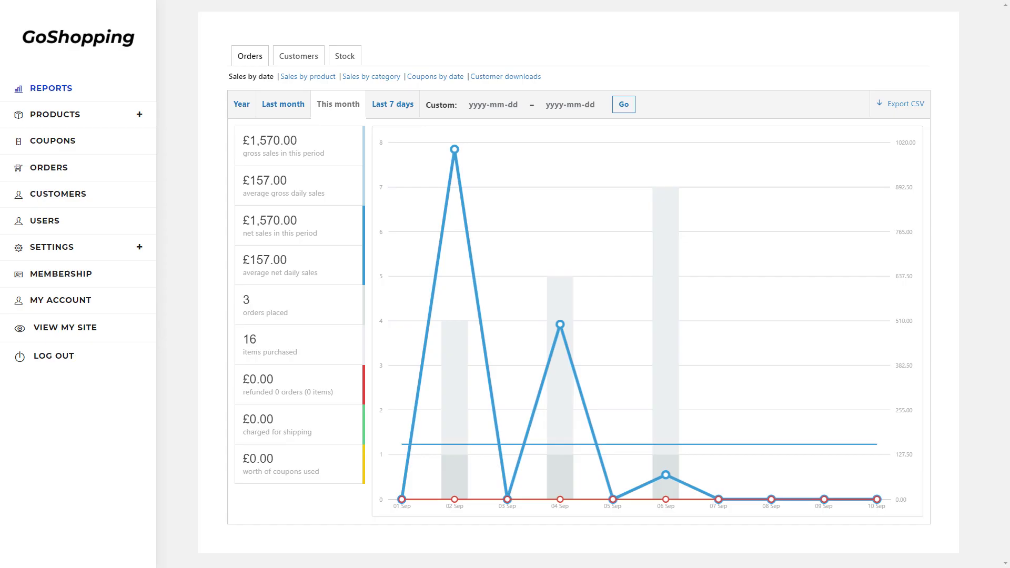
Leave the sales reports for the store's Products list in the front-end menu.
left_click(54, 114)
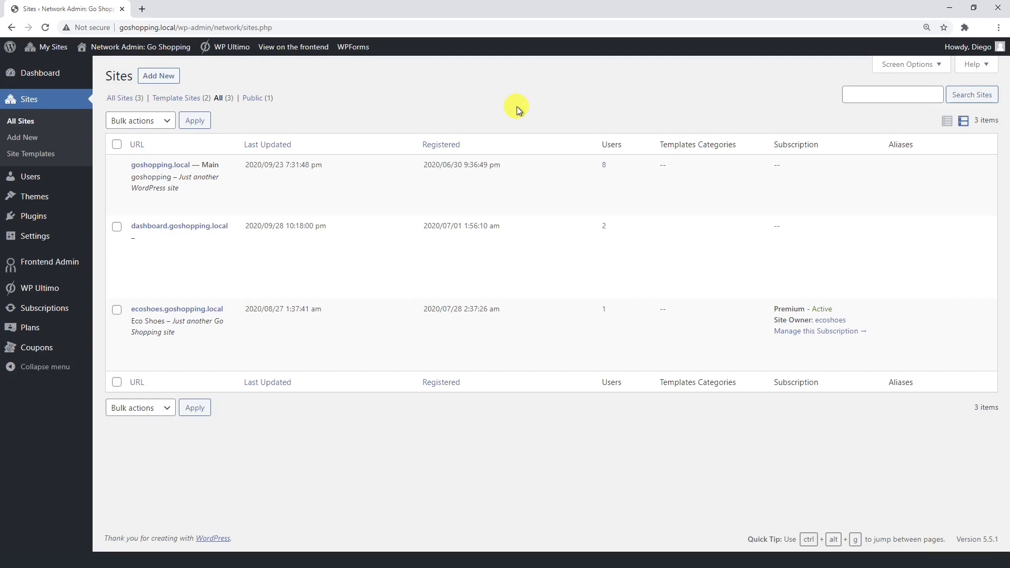
On the dashboard site, add a new page and title it 'Upgrade'.
left_click(168, 257)
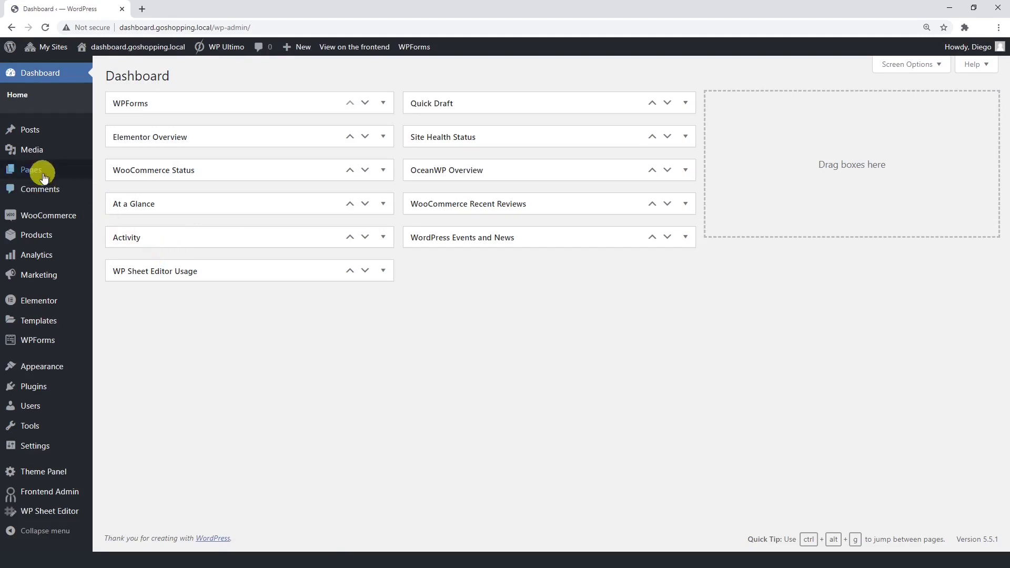
mouse_move(44, 179)
left_click(127, 191)
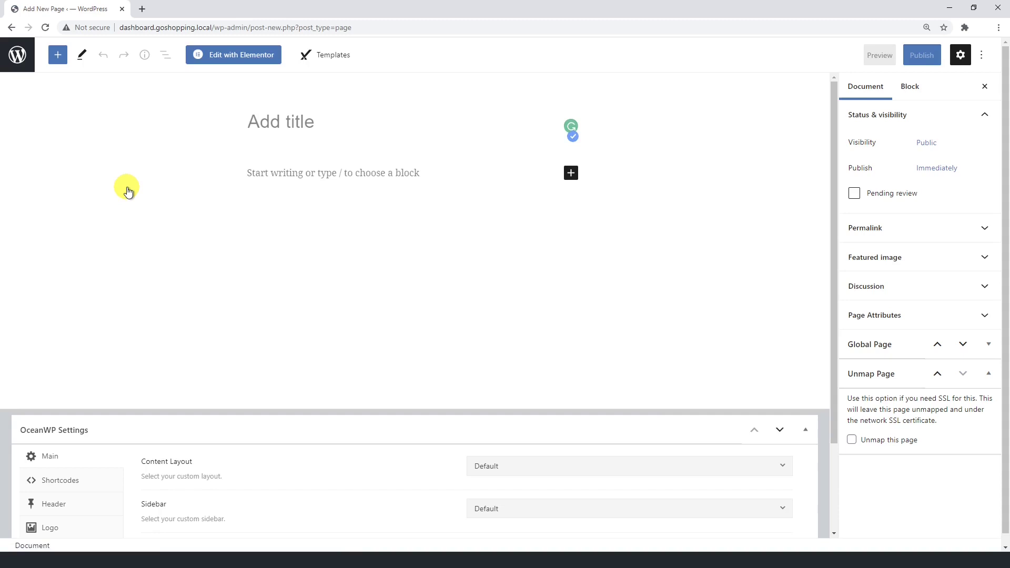
left_click(307, 121)
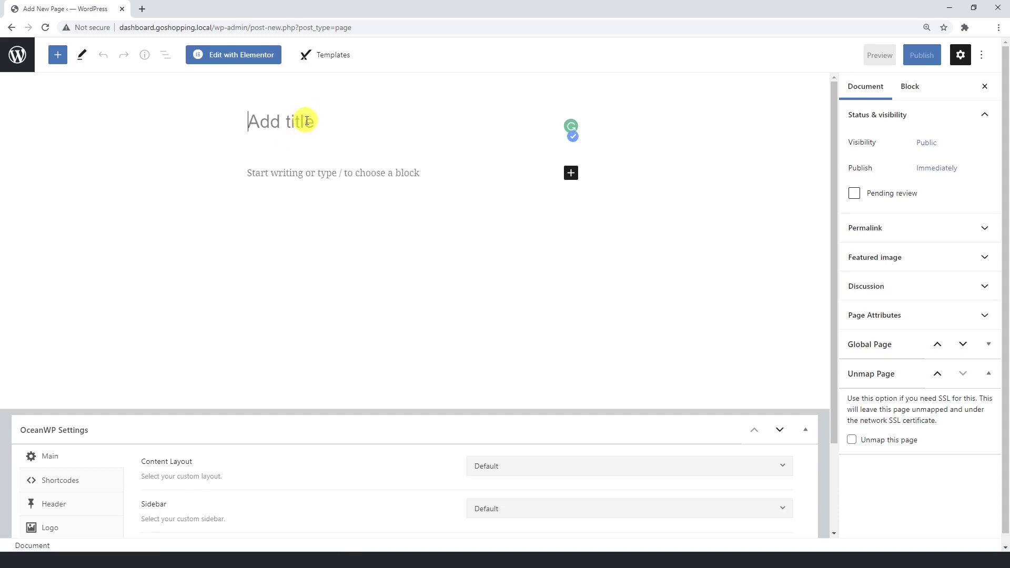
type("Upgrade")
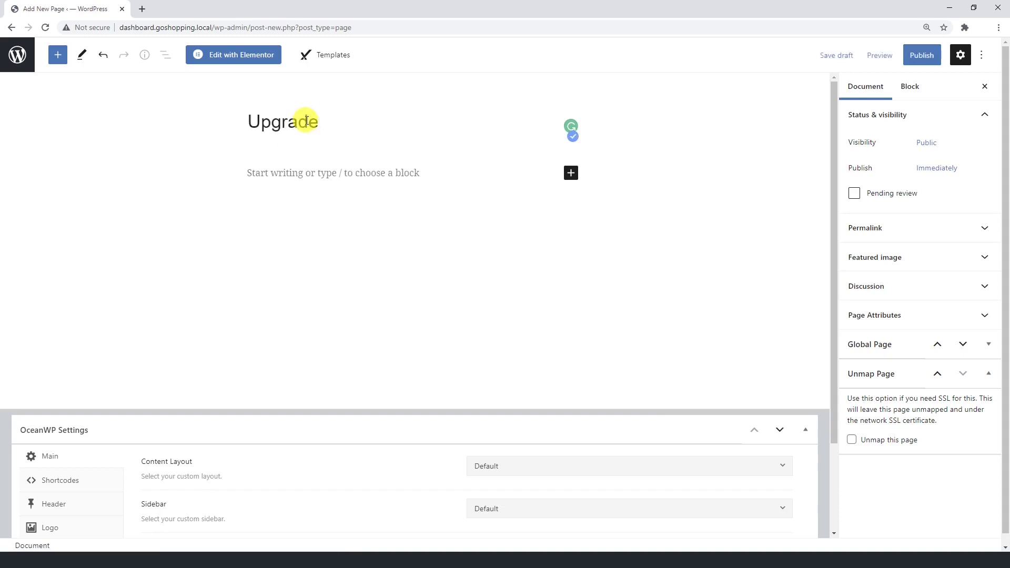
Insert the GoShopping cart logo from the Media Library as an image and shrink it.
left_click(570, 173)
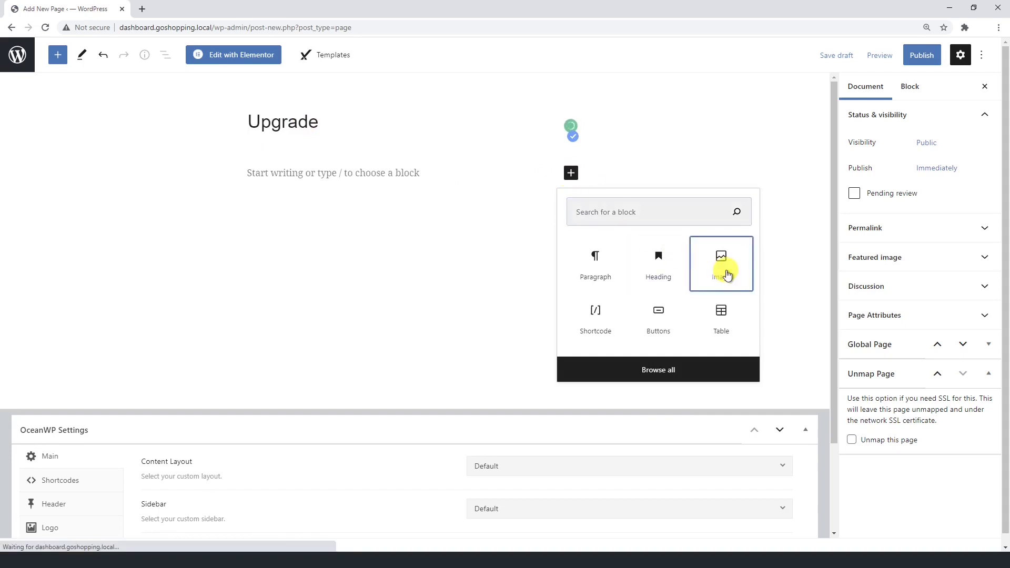
left_click(725, 266)
left_click(342, 258)
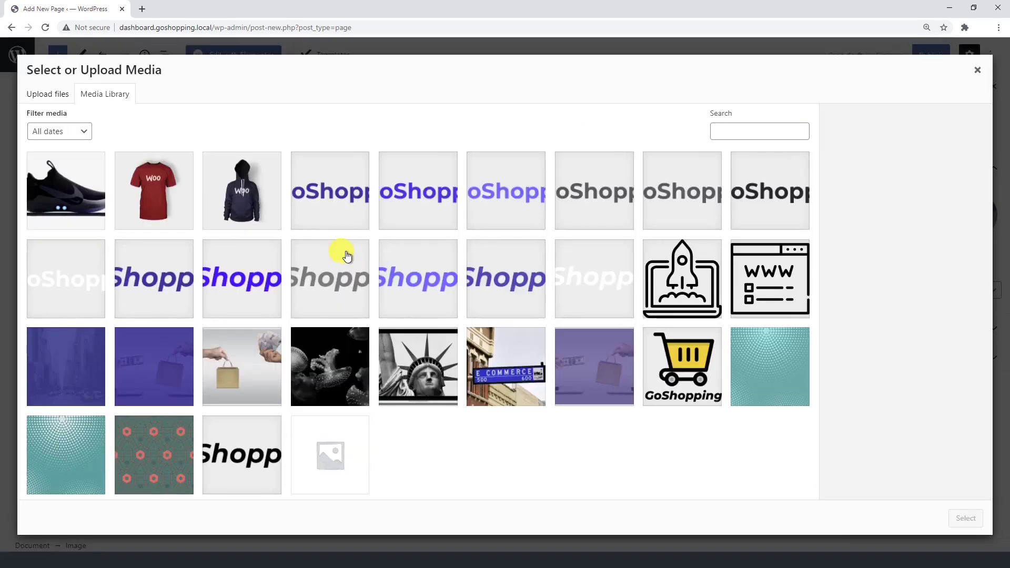
left_click(670, 367)
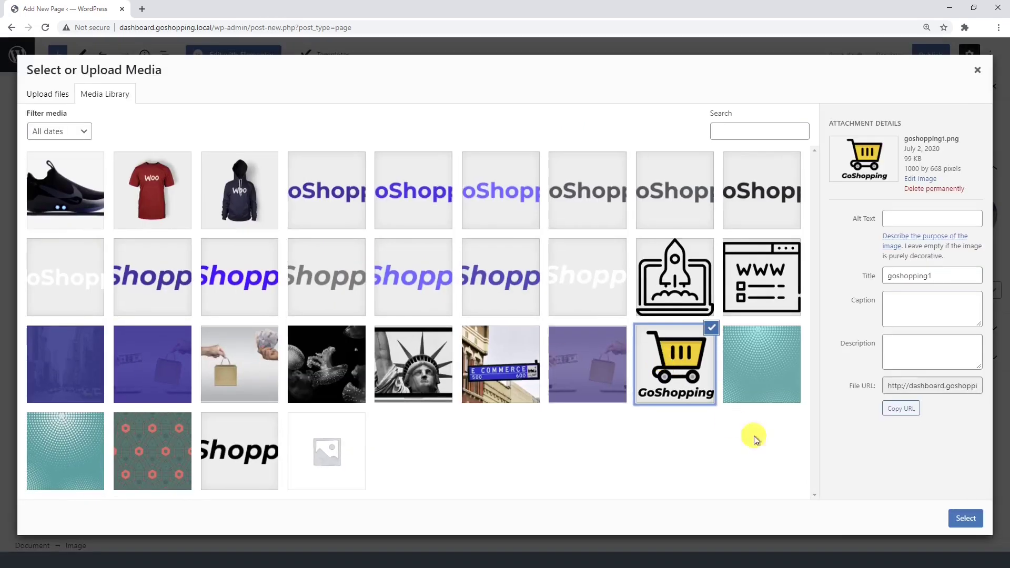
left_click(968, 518)
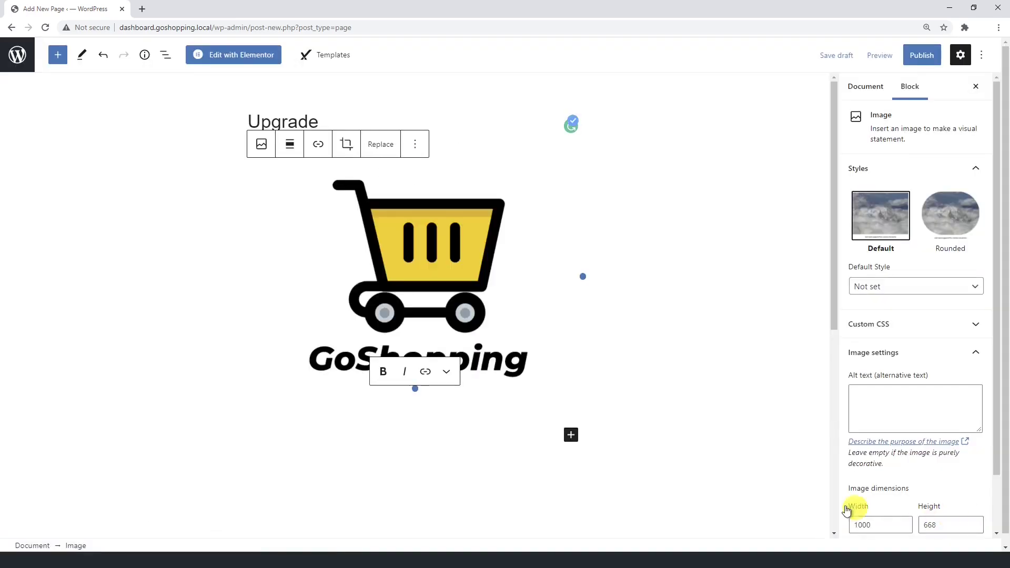
left_click(483, 308)
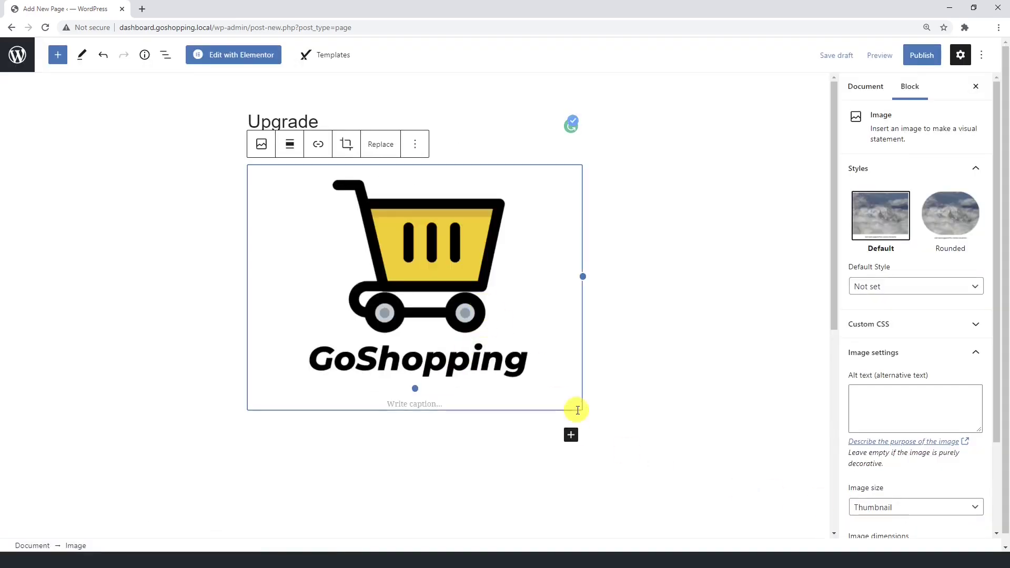
left_click_drag(583, 276, 451, 244)
left_click(570, 358)
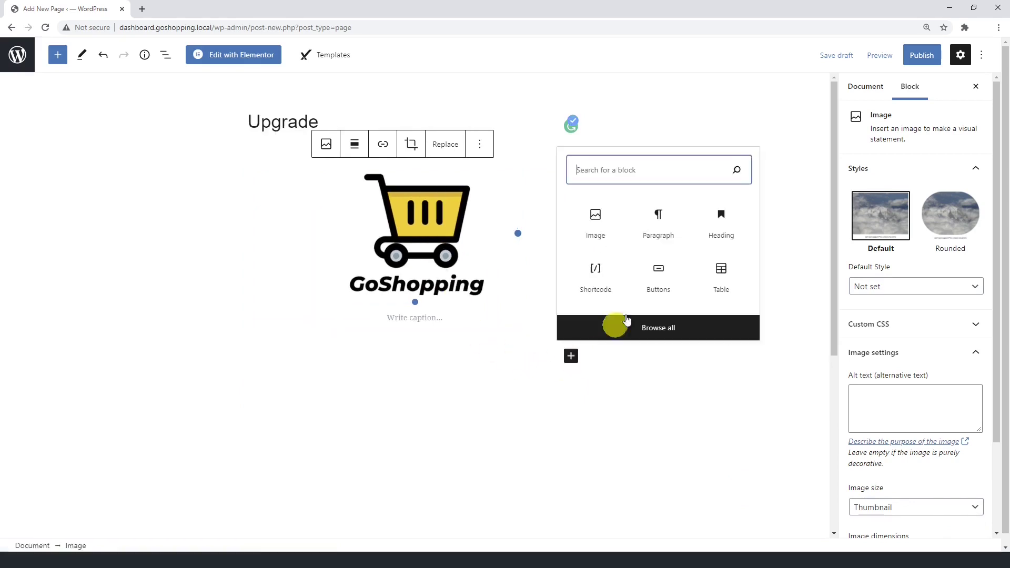
Add a centered 'Upgrade' heading below the logo.
left_click(722, 223)
type("Upgrade")
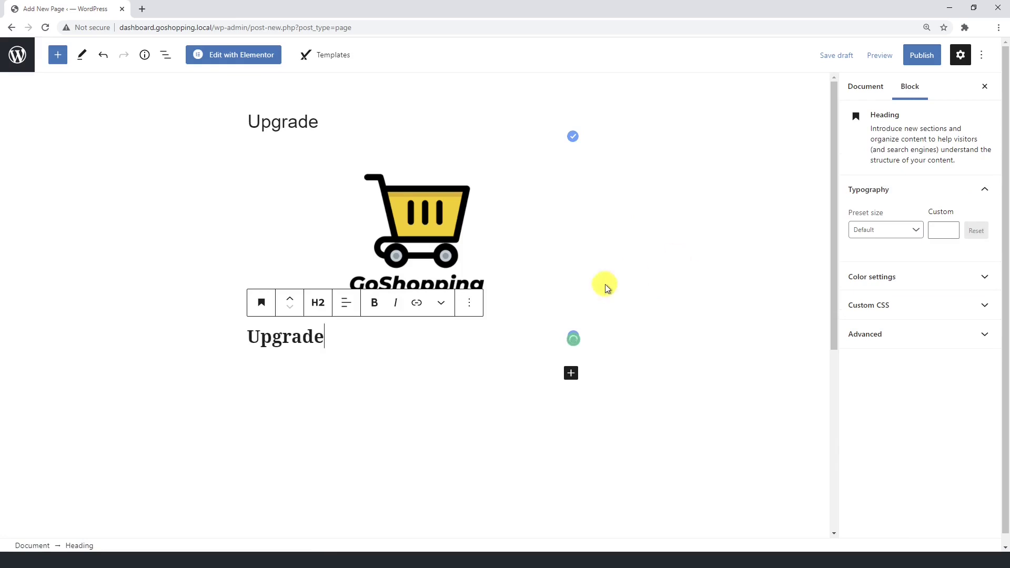
left_click(346, 305)
left_click(380, 365)
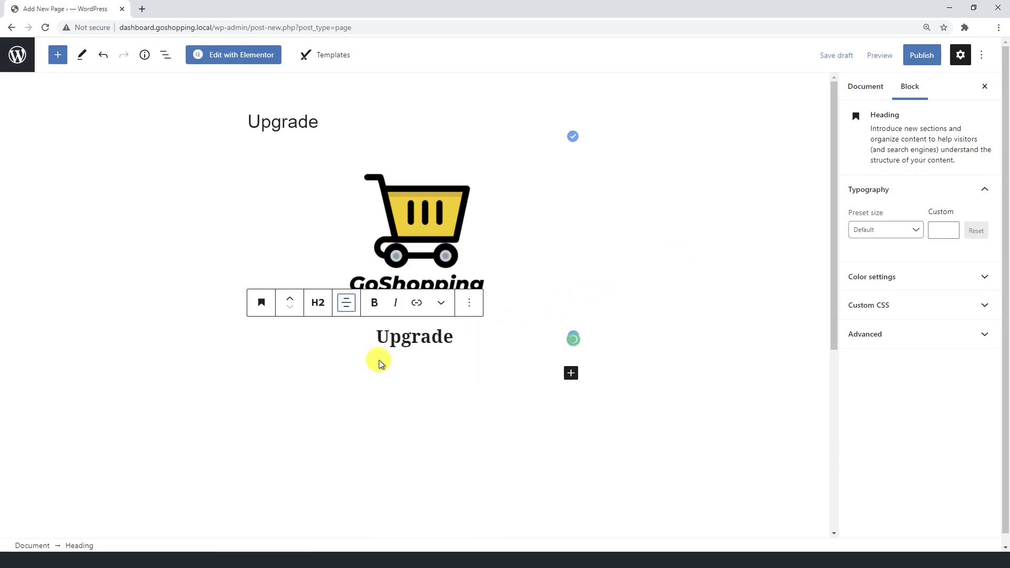
Add two centered paragraphs: 'Your current plan doesn't allow…' and 'Please, upgrade to a higher plan…'.
left_click(572, 373)
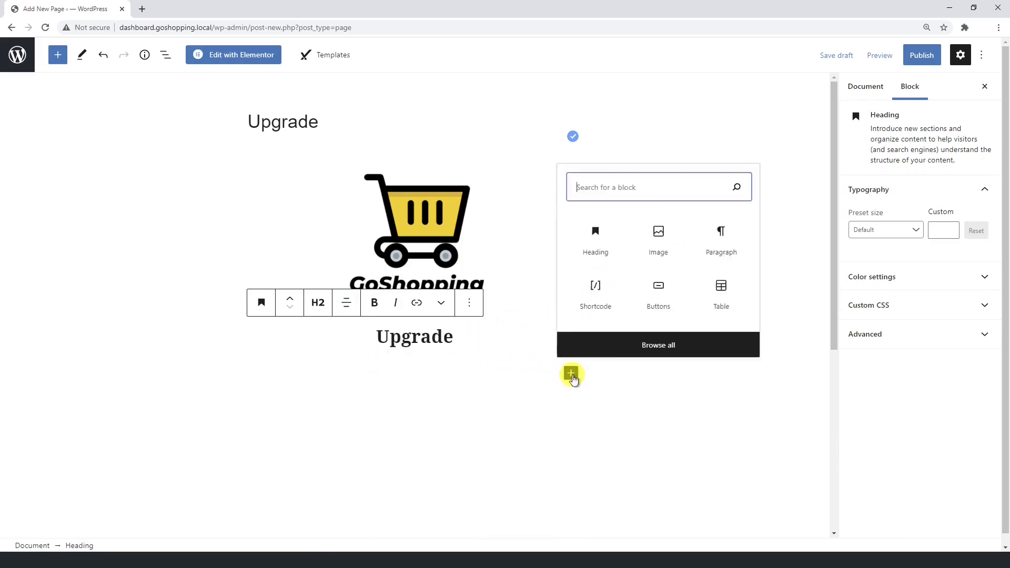
left_click(720, 238)
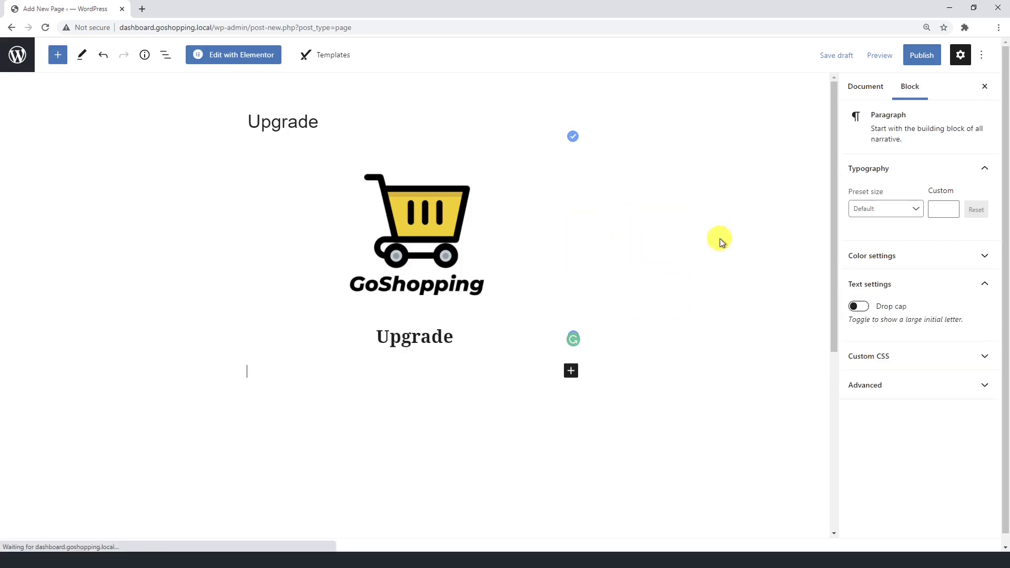
type("Your current plan doesn")
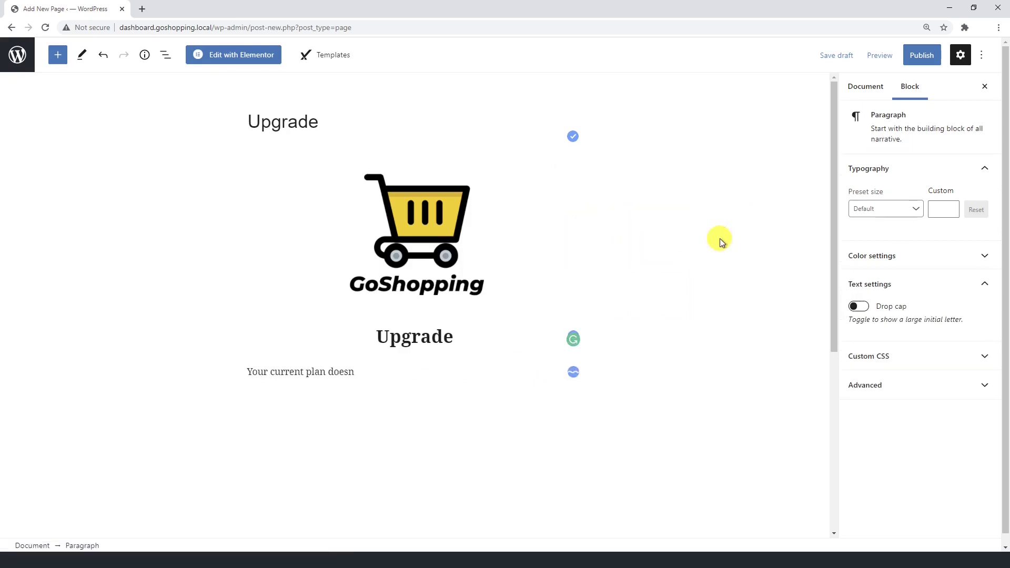
type("'t allow you to use this feature.")
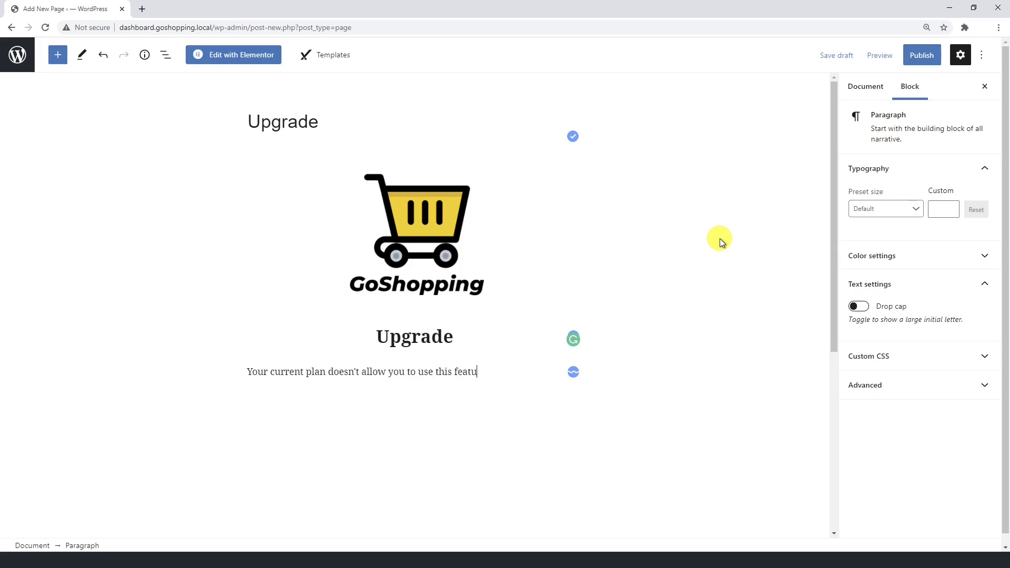
left_click(317, 342)
left_click(361, 407)
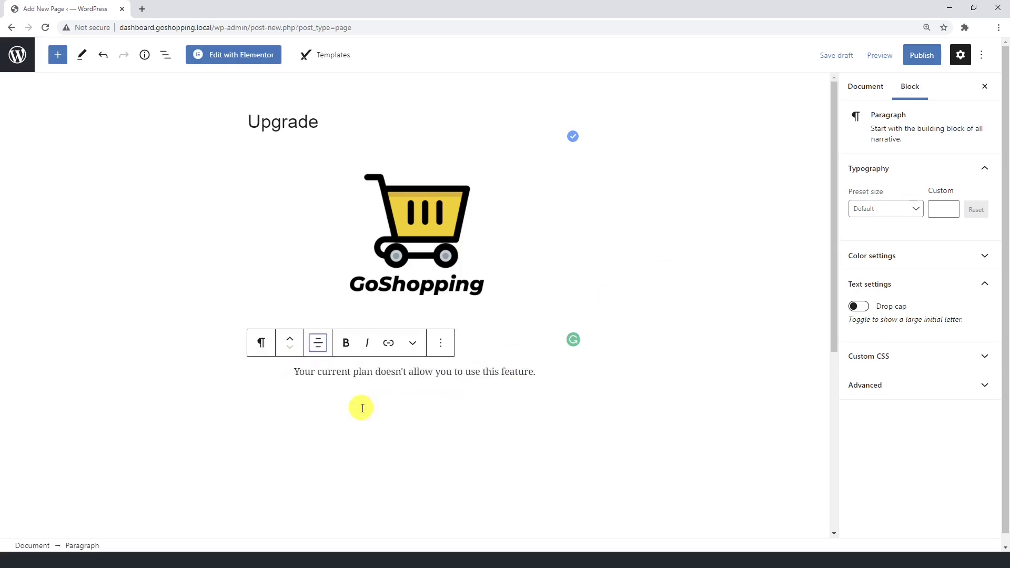
key("Return")
type("Please, ")
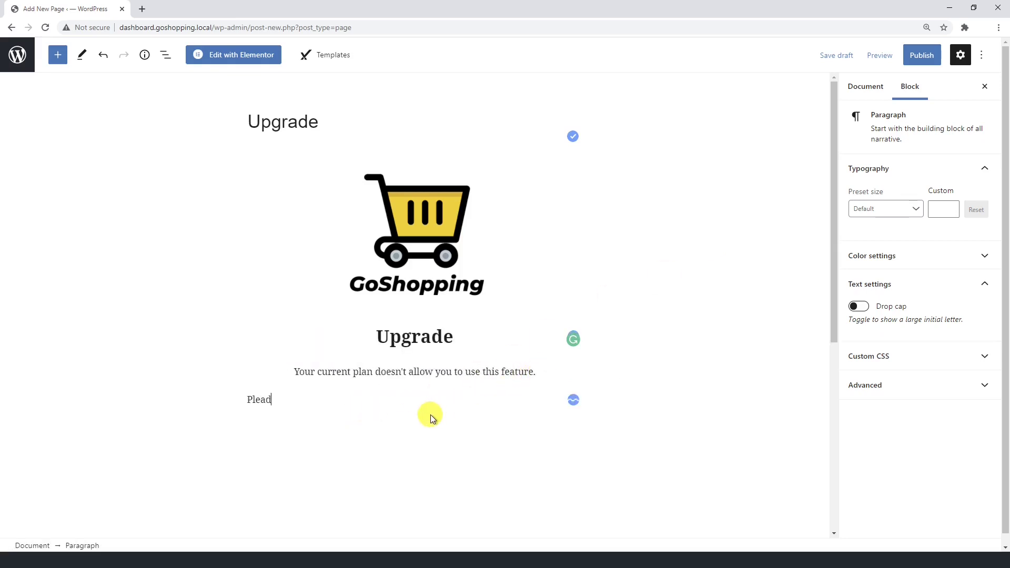
type("upgrade to a higher pl")
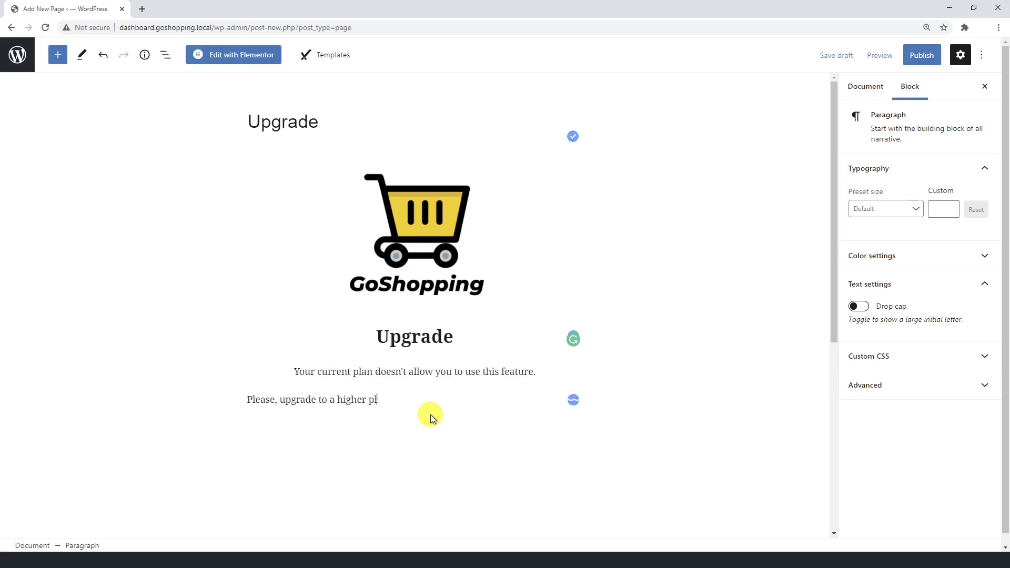
type("an so you can use this")
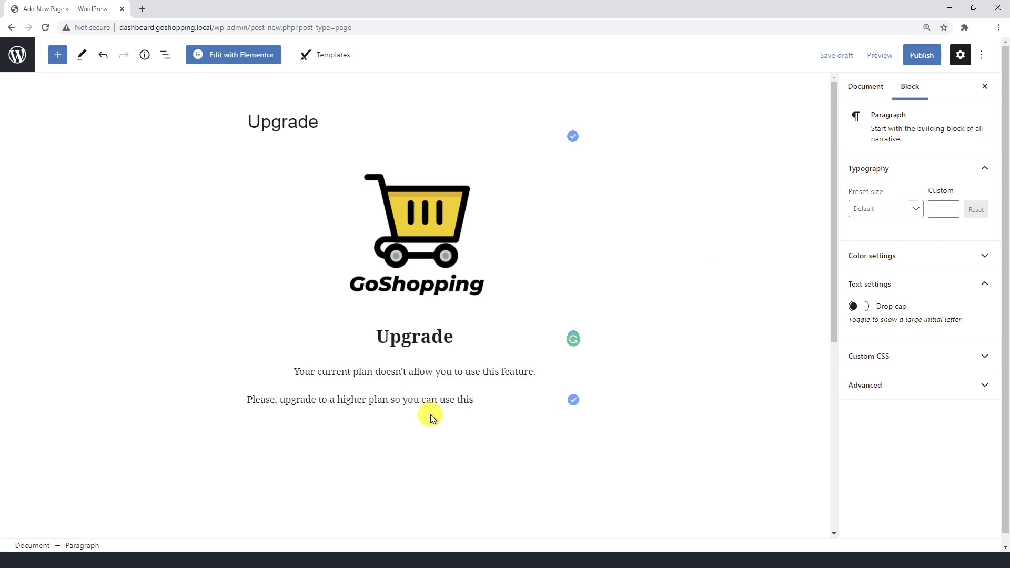
type(" feature and make more money.")
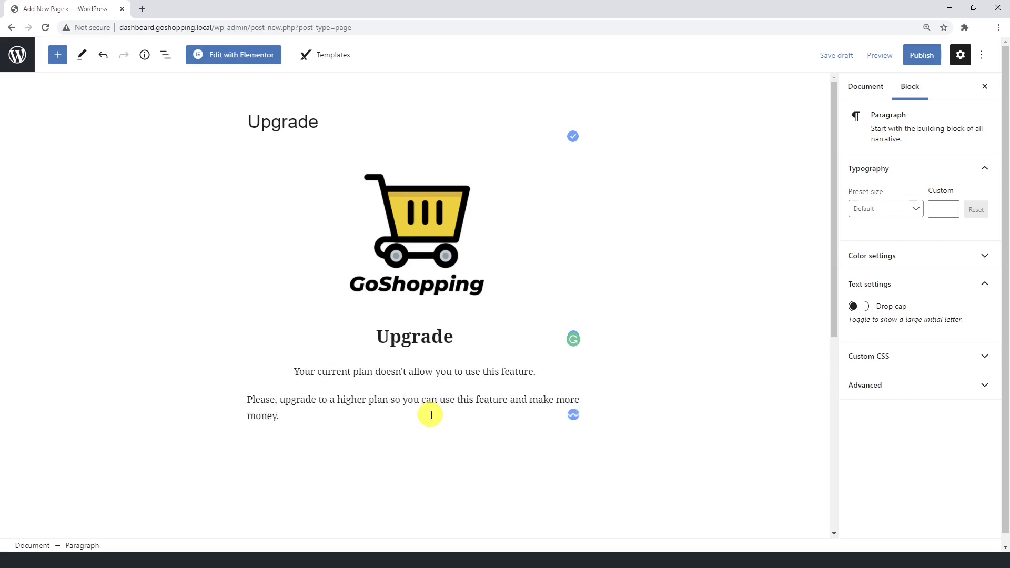
left_click(318, 371)
left_click(342, 431)
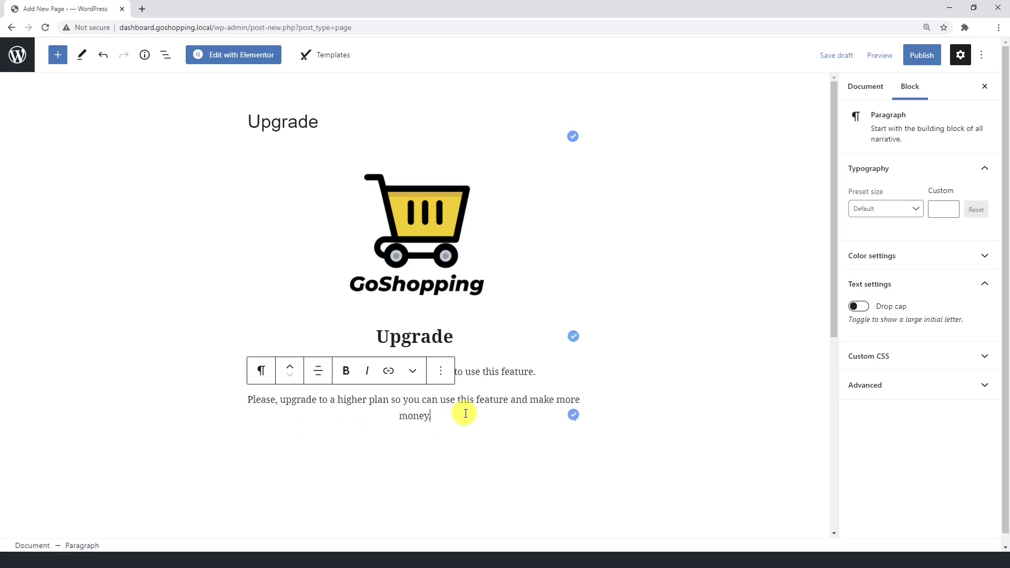
Add a Buttons block labelled 'Upgrade my Plan' below the paragraphs and select it.
left_click(570, 443)
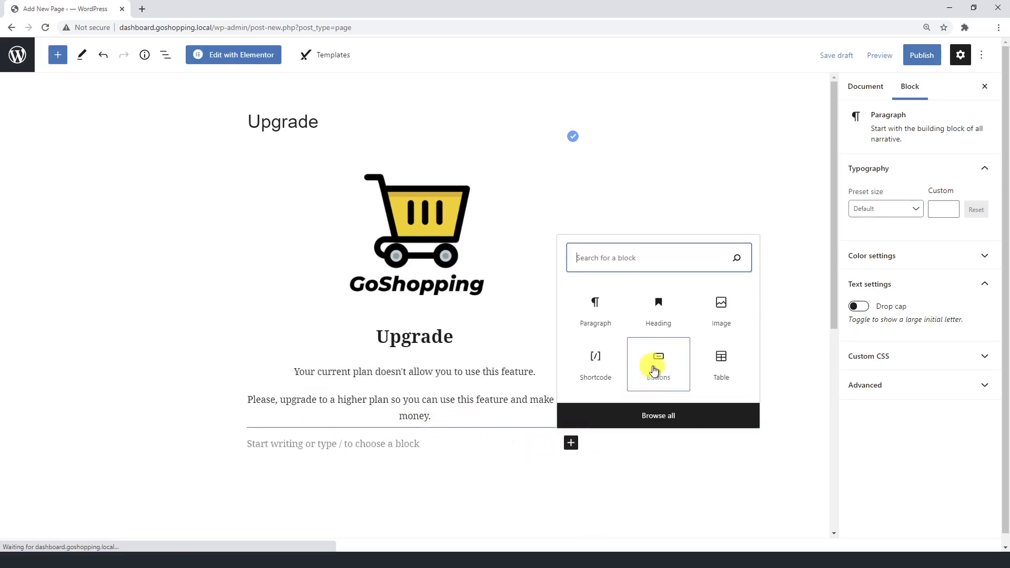
left_click(654, 368)
type("Upgrade")
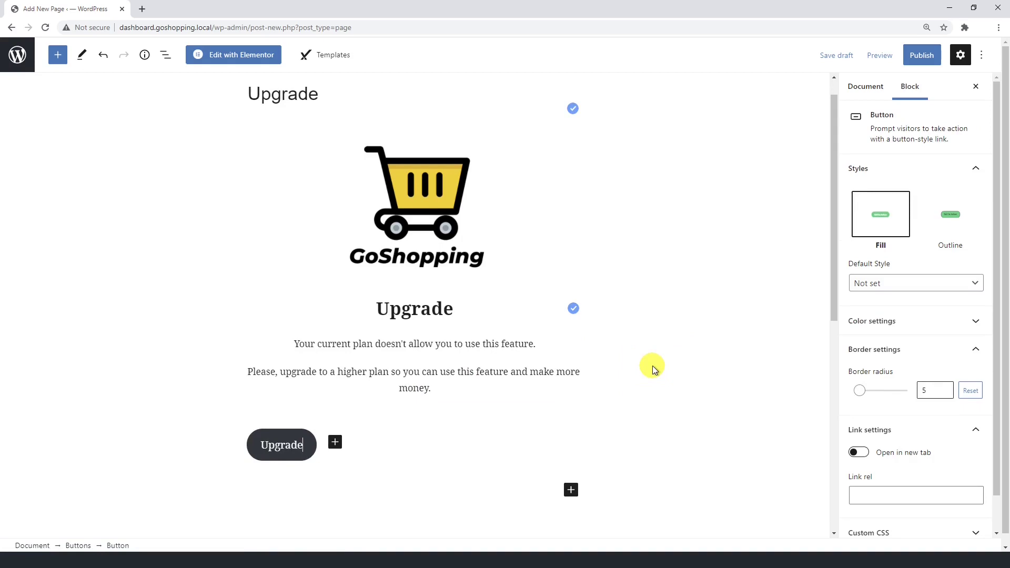
type(" my Plan")
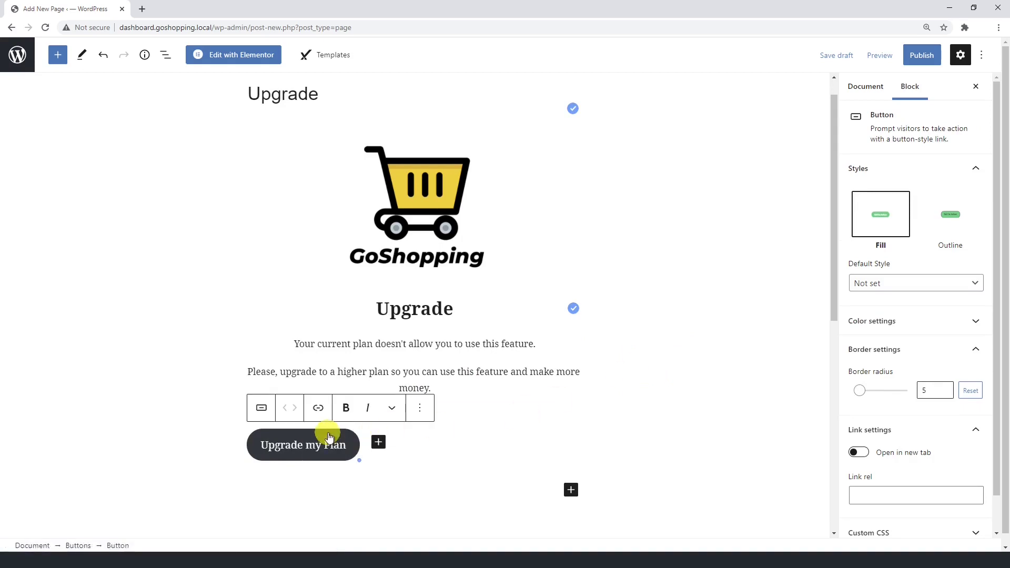
left_click(418, 446)
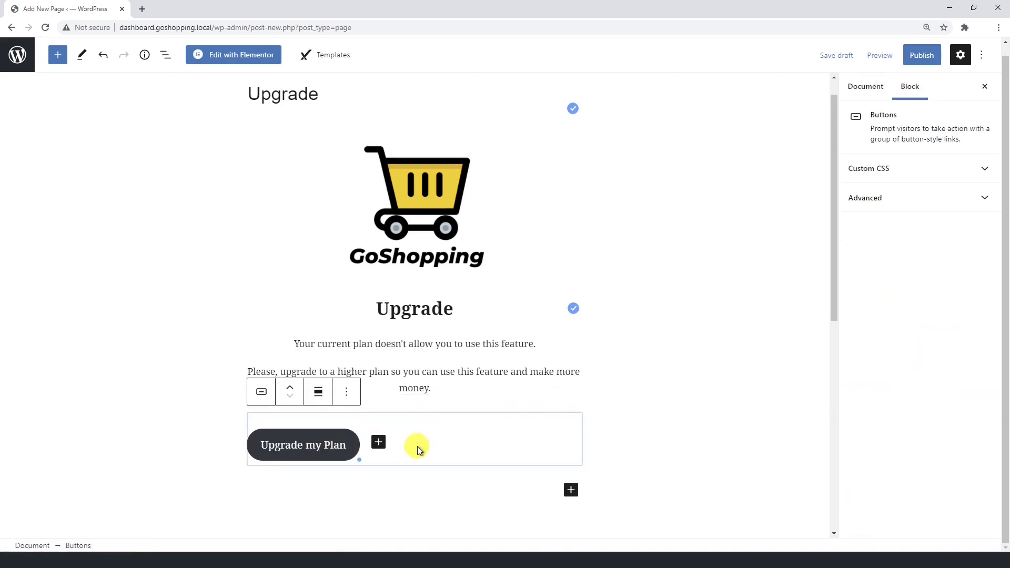
Center-align the 'Upgrade my Plan' button group and view the page in a preview tab.
left_click(319, 396)
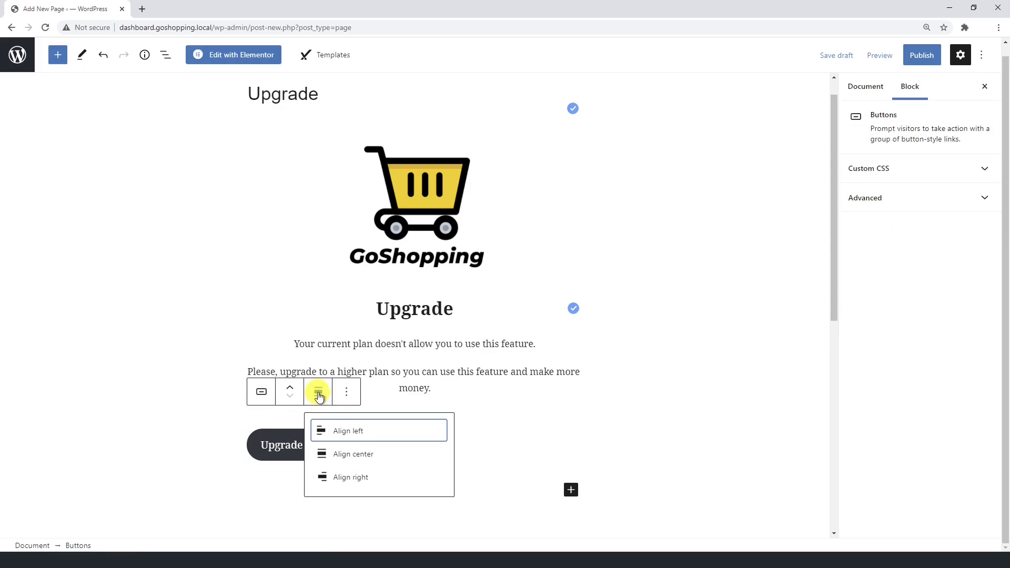
left_click(371, 454)
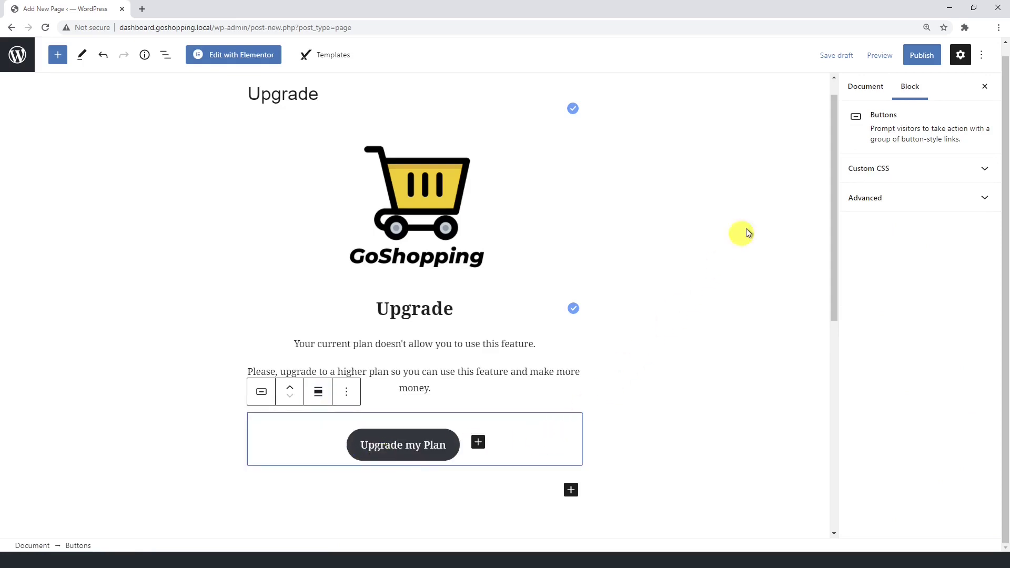
left_click(884, 57)
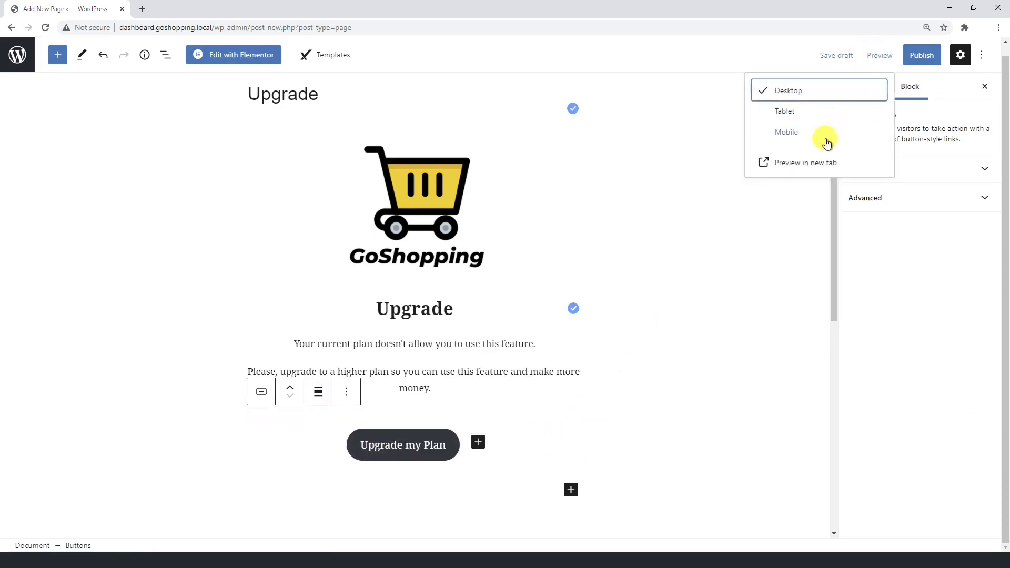
left_click(816, 167)
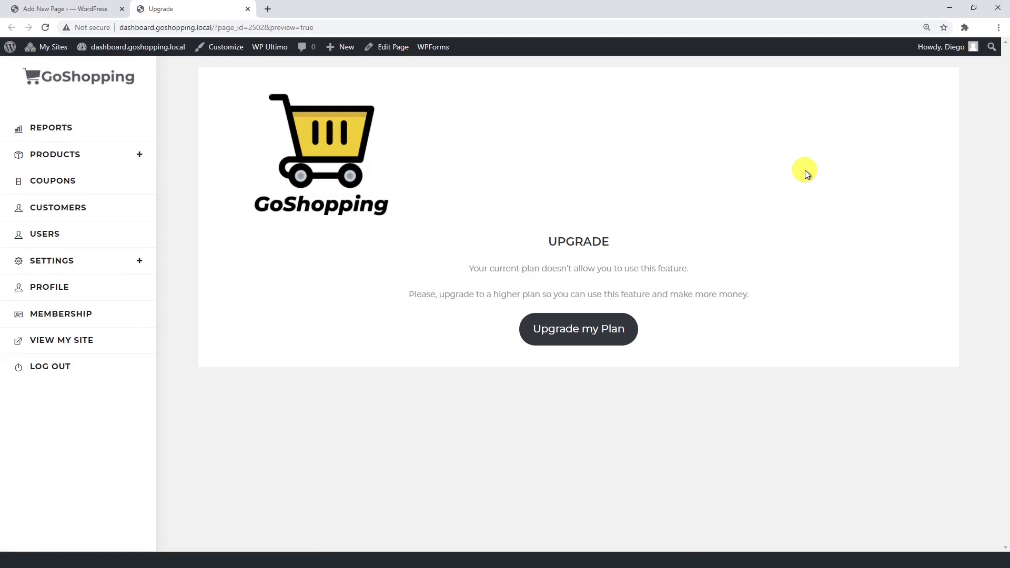
left_click(81, 9)
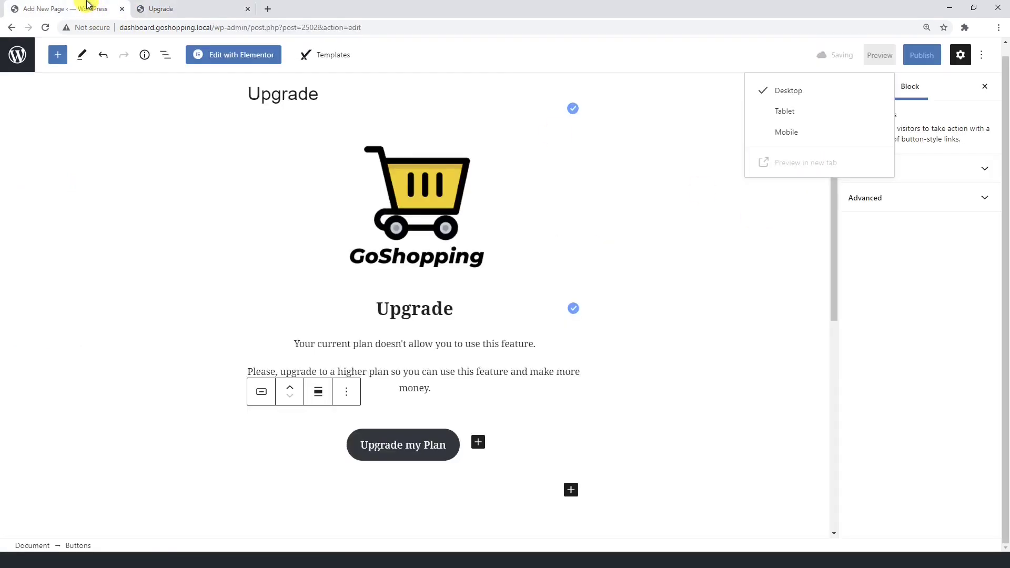
left_click(441, 202)
Align the logo image center and check it in a fresh preview tab.
left_click(382, 112)
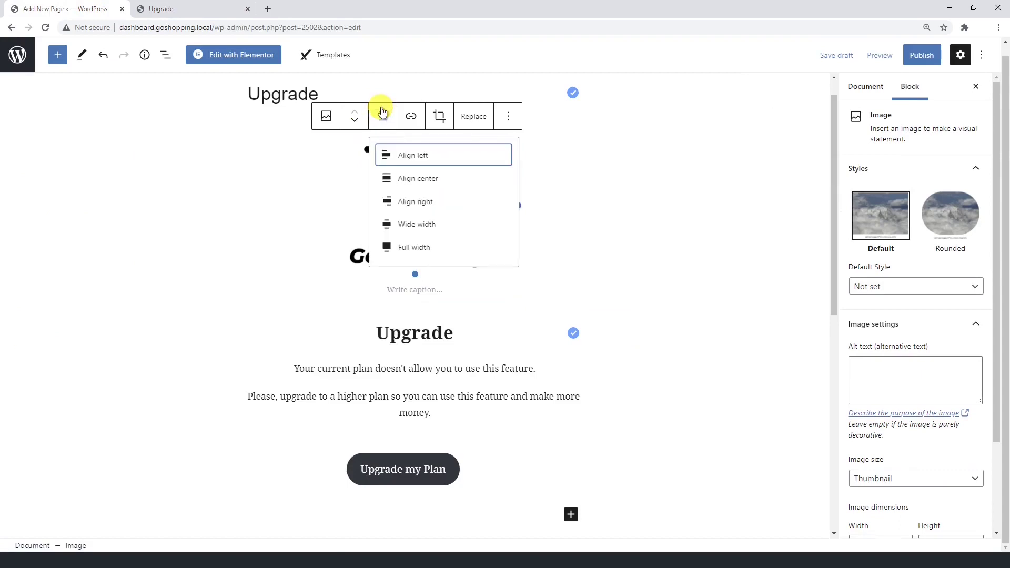
left_click(426, 178)
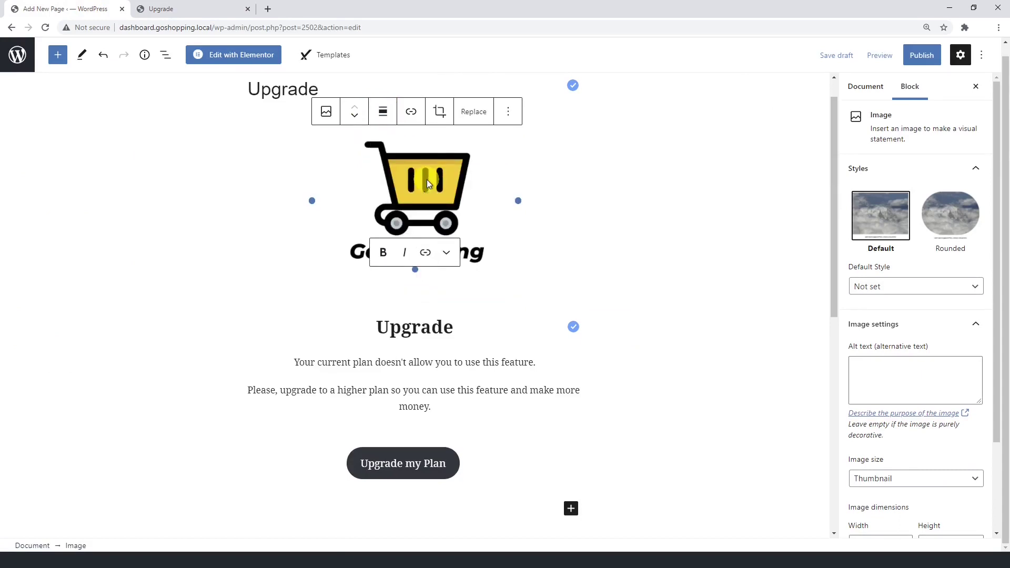
left_click(882, 55)
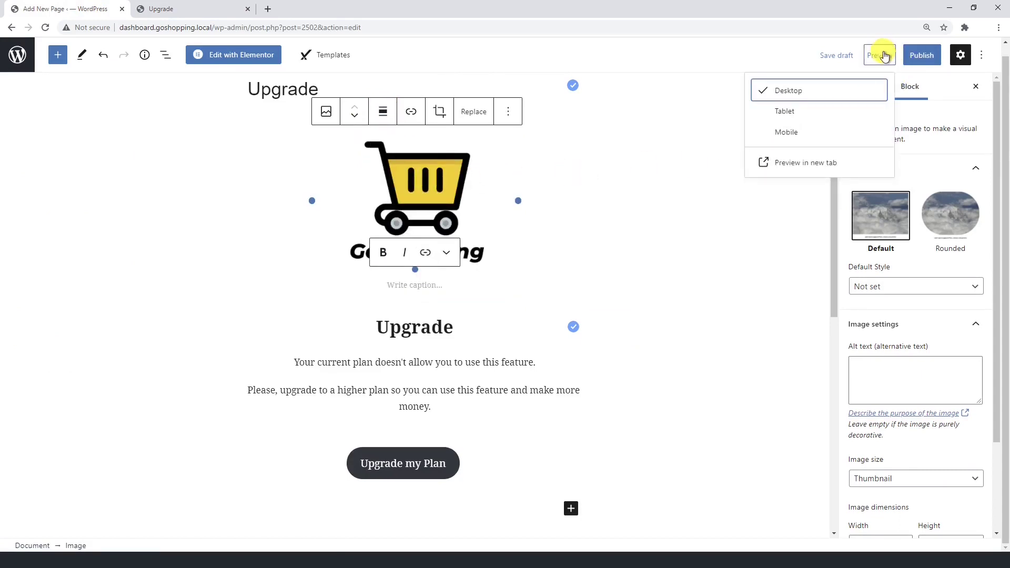
left_click(779, 163)
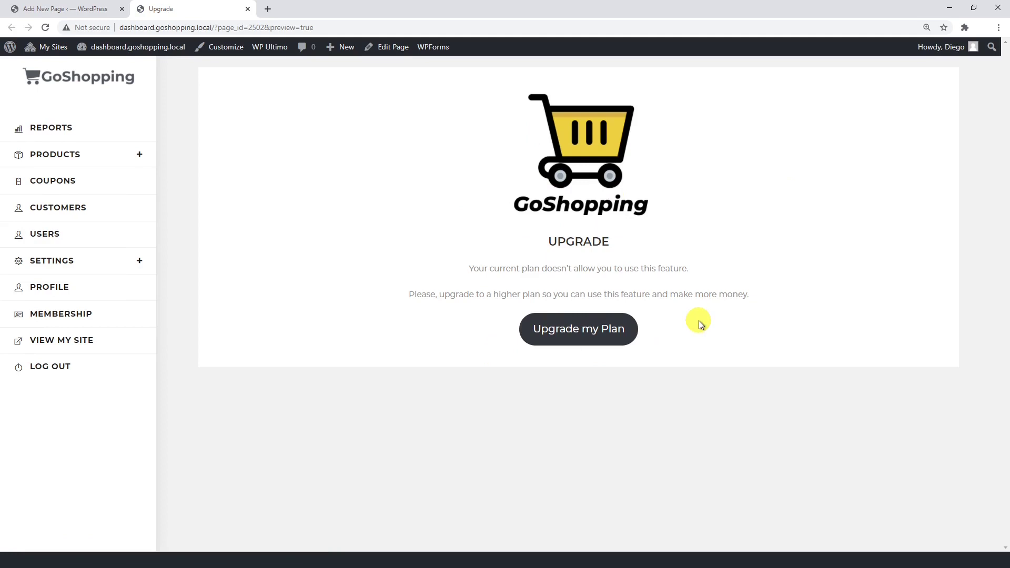
left_click(82, 9)
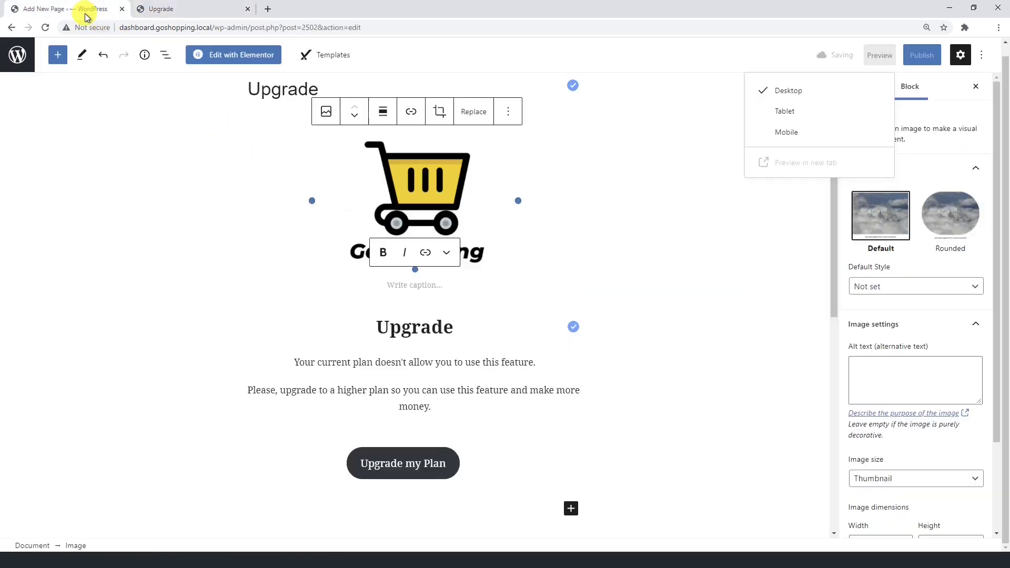
Link the button to dashboard.goshopping.local/membership, then follow it from a preview.
left_click(444, 466)
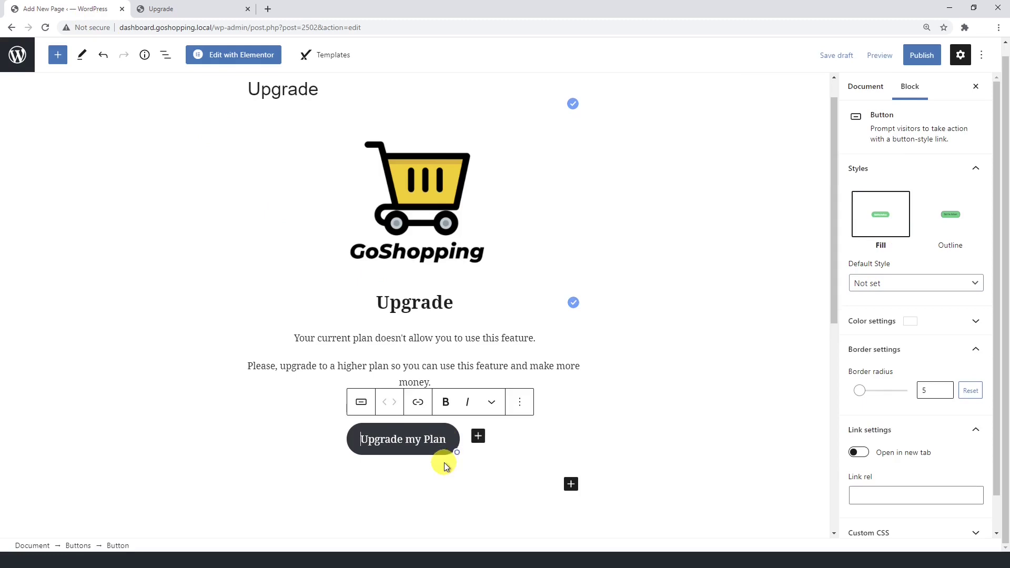
left_click(419, 403)
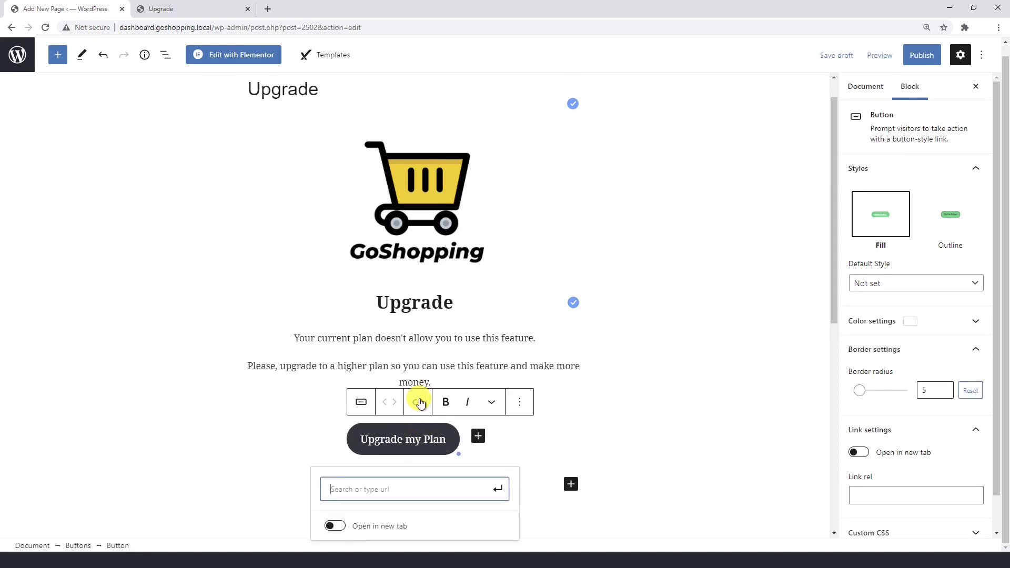
type("dashboard.goshopping.local/membership")
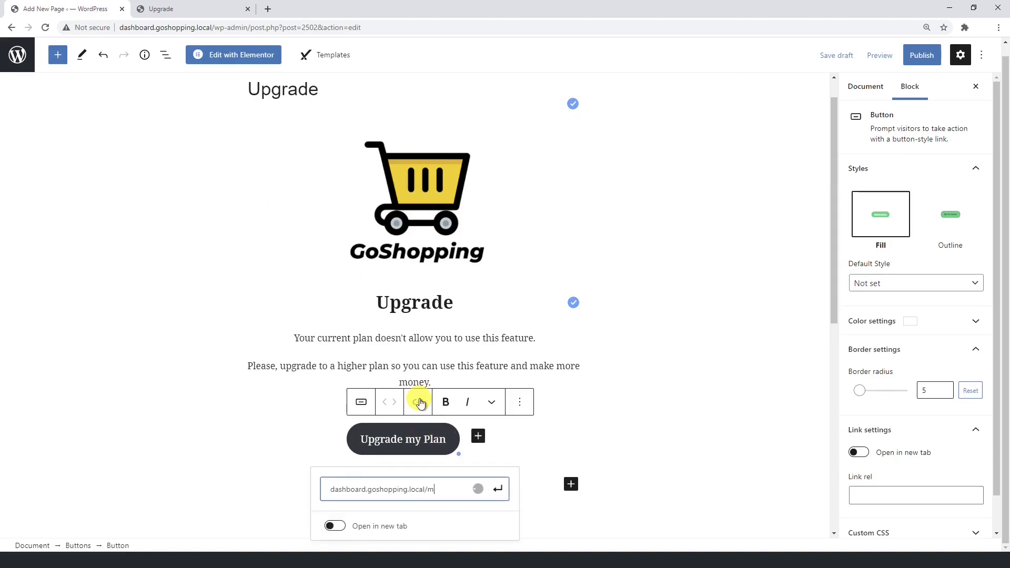
left_click(498, 489)
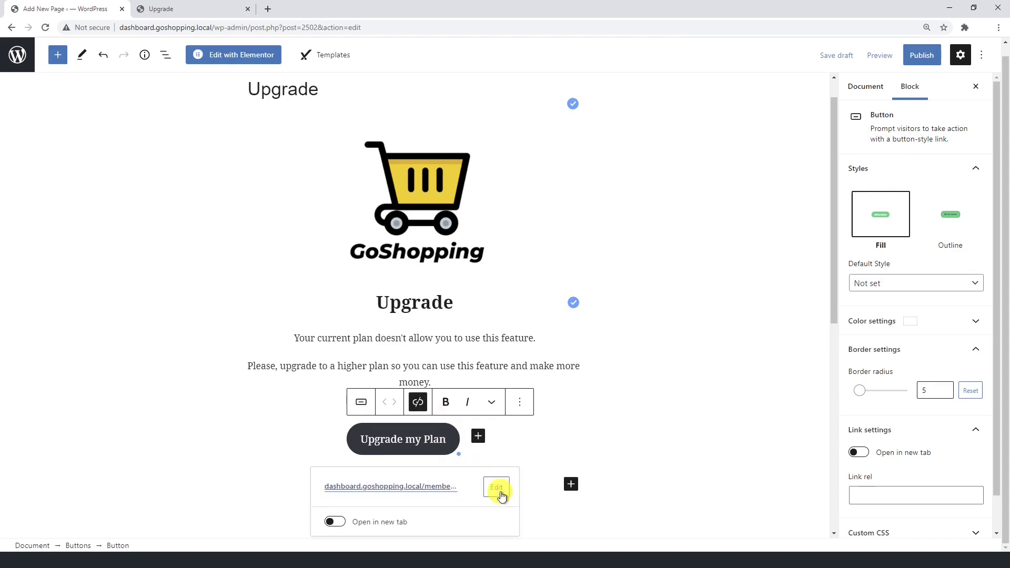
left_click(878, 55)
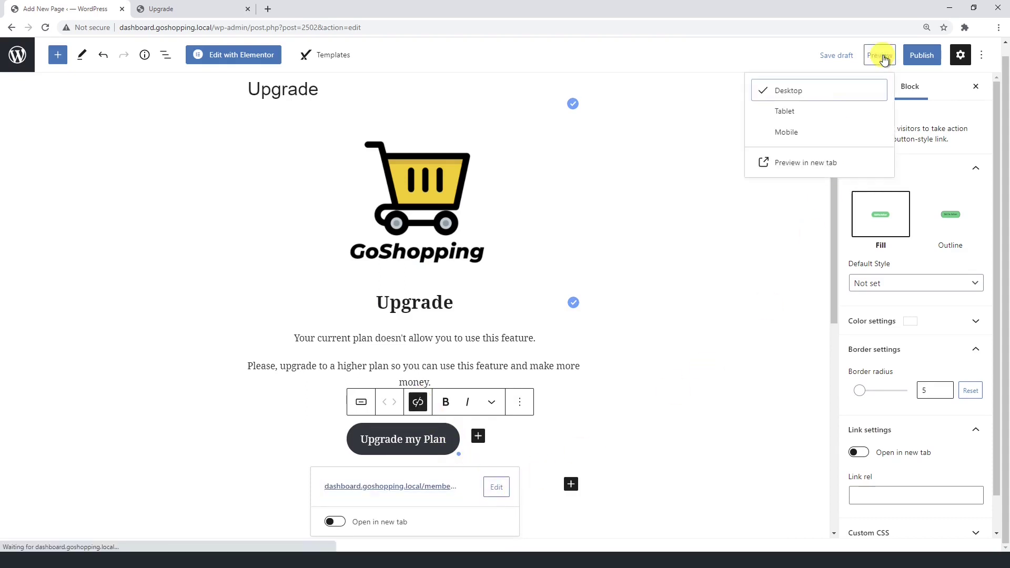
left_click(813, 164)
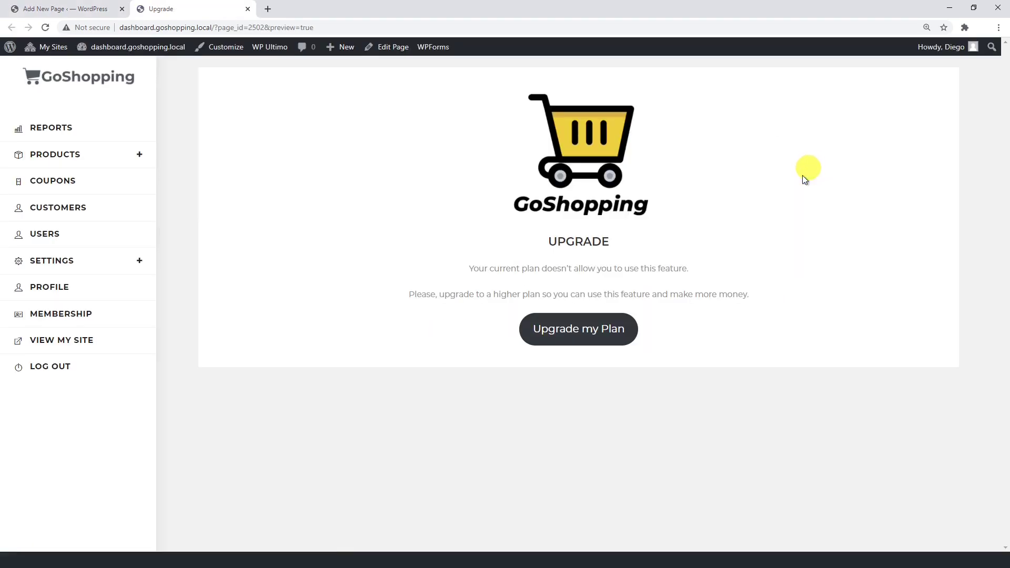
left_click(607, 330)
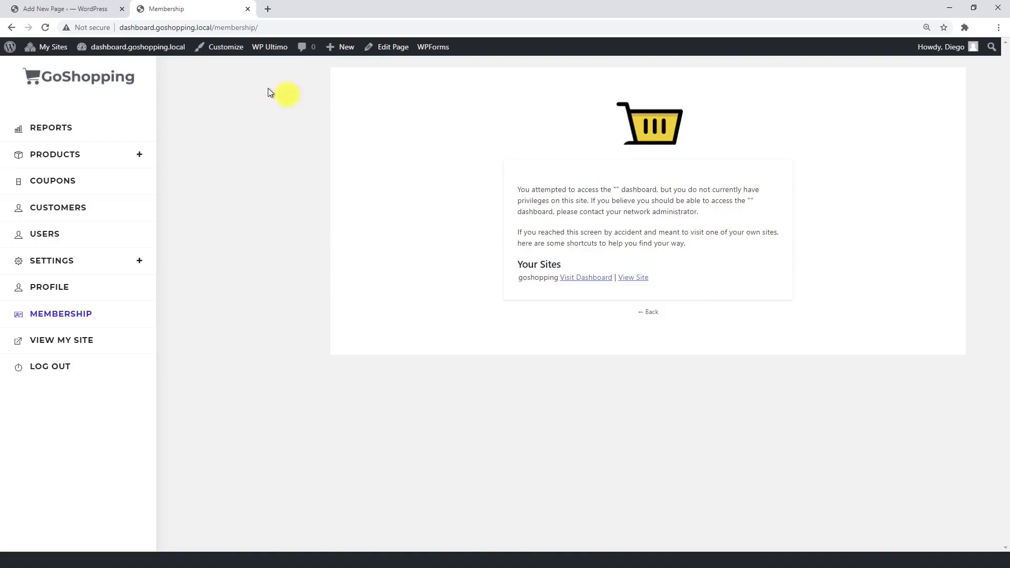
Publish the Upgrade page, copy its link, and return to the Membership tab.
left_click(82, 12)
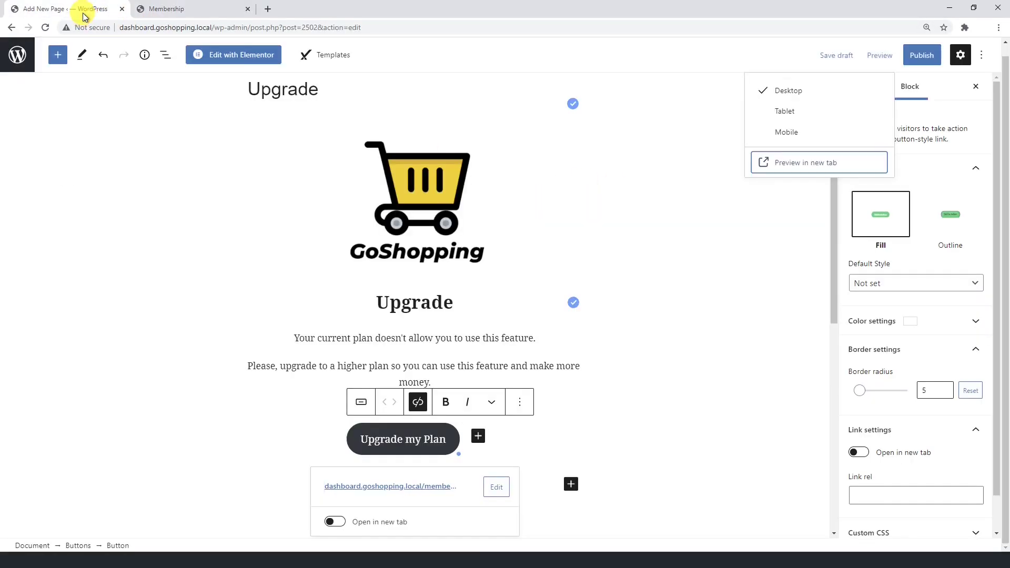
left_click(926, 55)
left_click(896, 58)
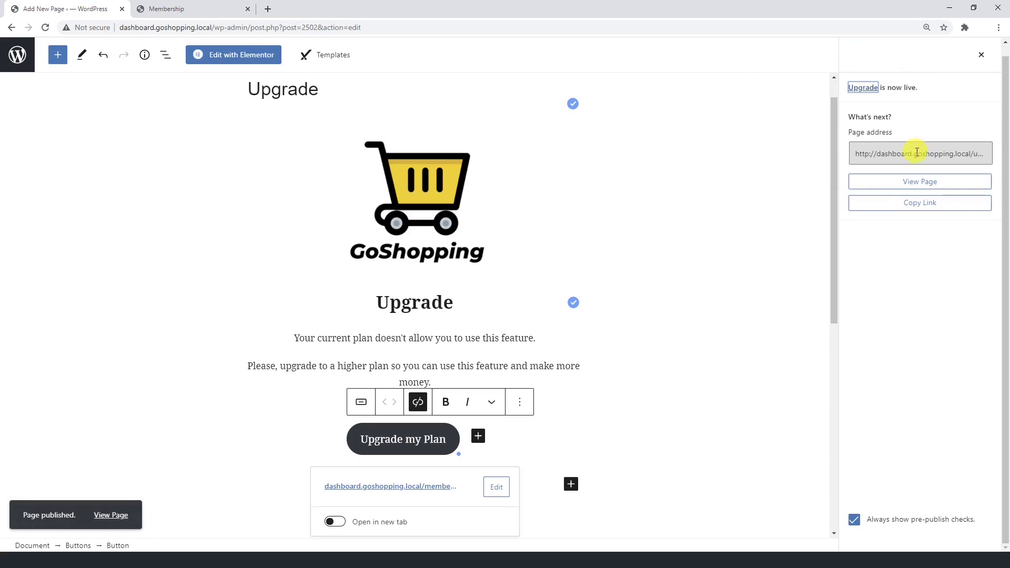
left_click(920, 202)
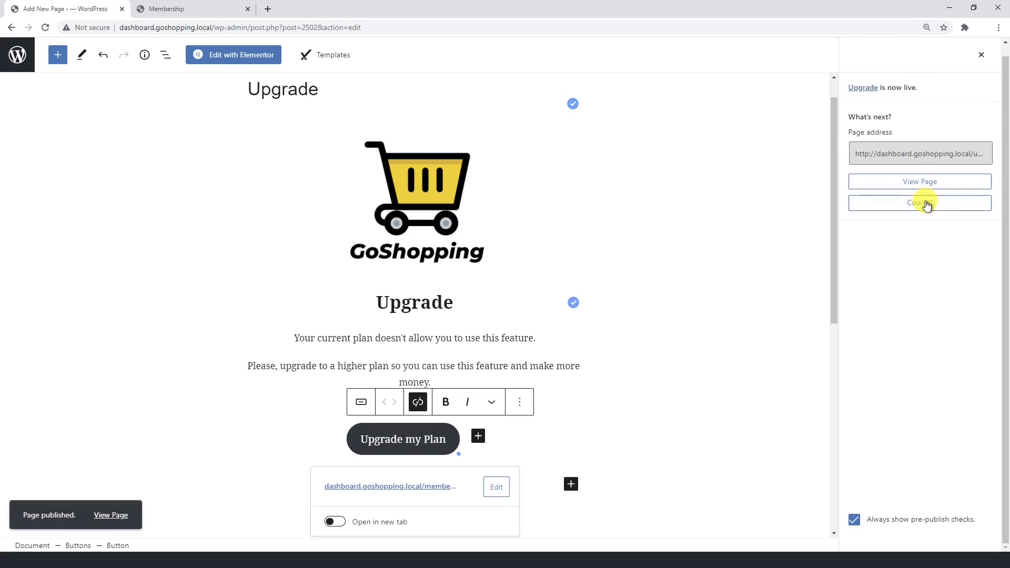
left_click(210, 17)
mouse_move(51, 52)
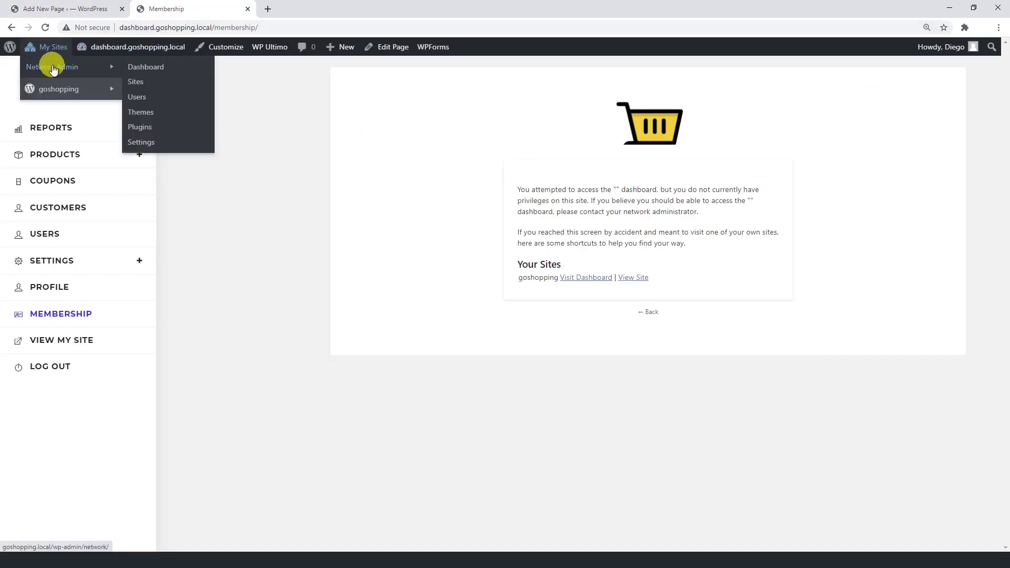
Under Frontend Admin Access restrictions, paste the Upgrade URL as Wrong Permissions Page URL and save.
left_click(160, 65)
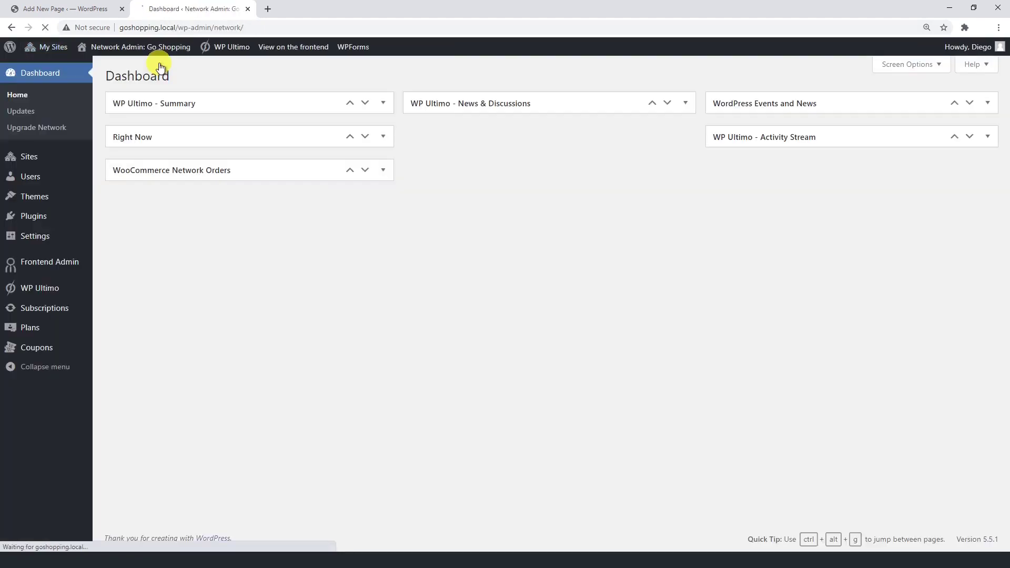
mouse_move(84, 266)
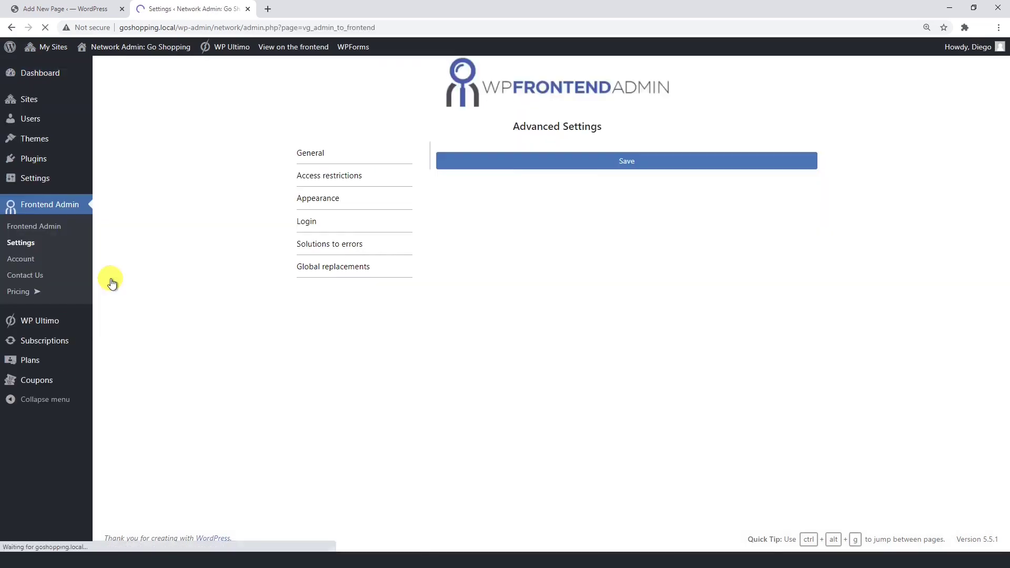
left_click(348, 176)
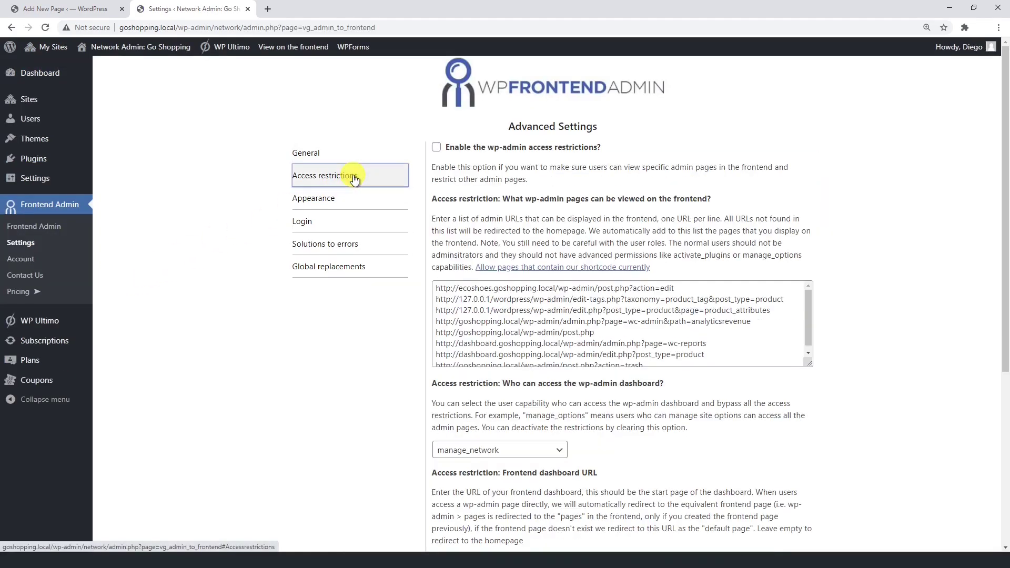
scroll(463, 196, "down", 5)
left_click_drag(610, 396, 389, 395)
key("Right")
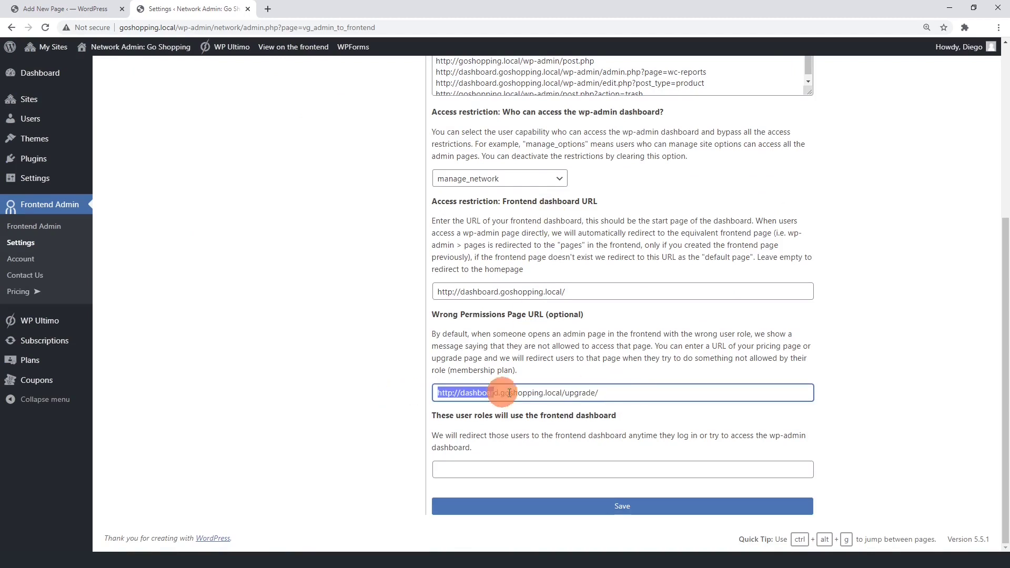
left_click_drag(509, 393, 638, 393)
left_click(624, 506)
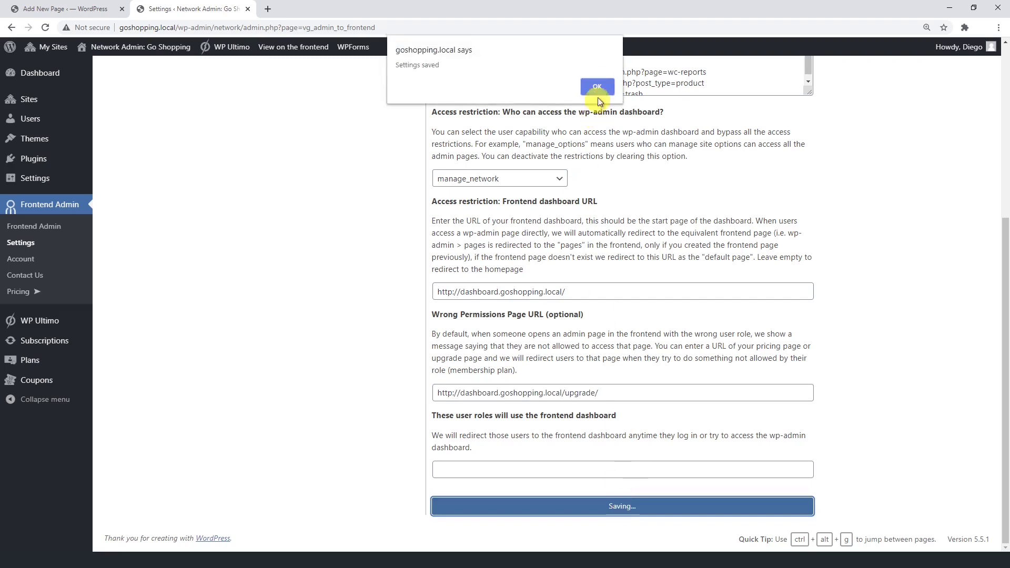
left_click(604, 84)
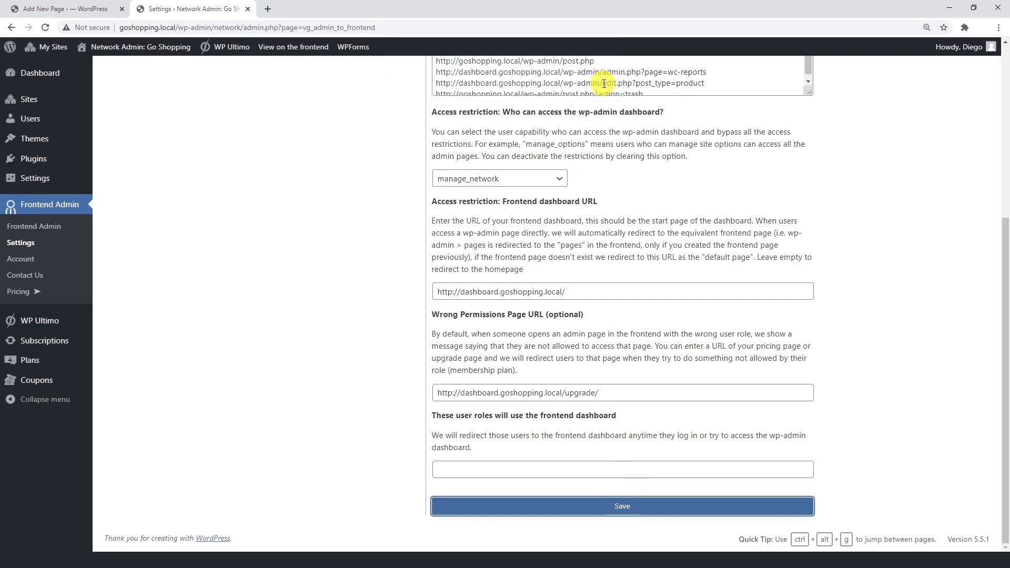